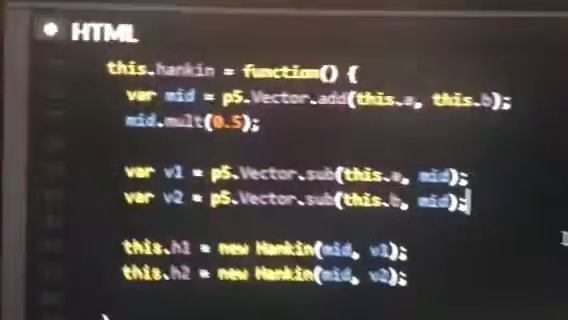
Step: Add a new line after the 'var v2' definition in hankin to start rotating v1
key(Return)
text(v1.)
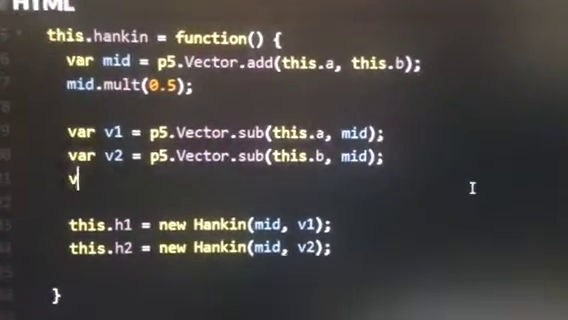
text(rot)
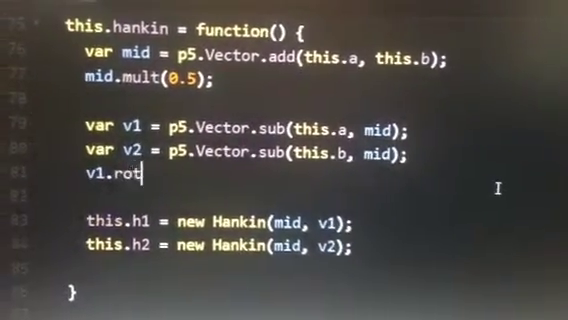